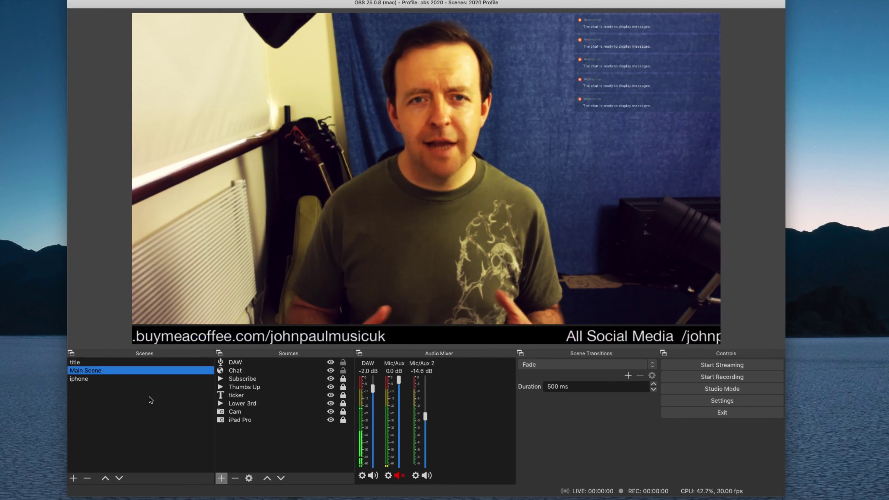
Step: Dismiss the OBS source-type list, then search 'obs ndi' in Safari and open the obs-ndi plugin page
click(221, 478)
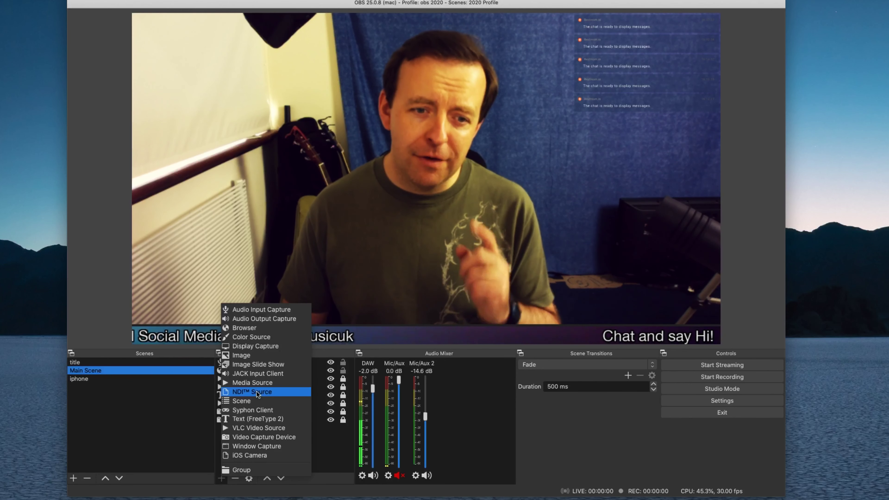
click(182, 417)
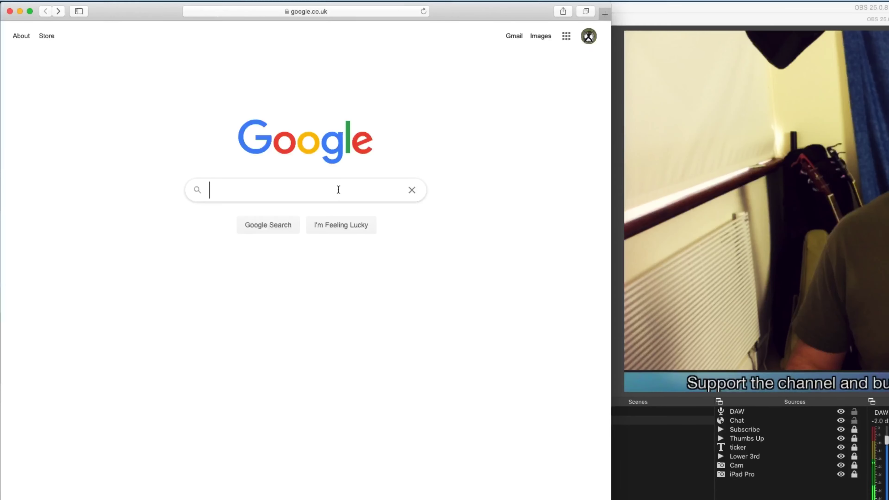
click(338, 189)
text(obs nd)
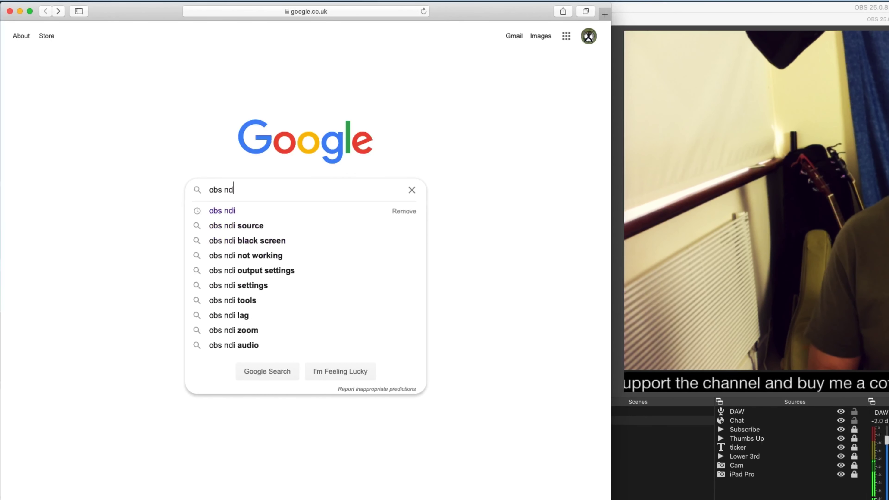
text(i)
key(Return)
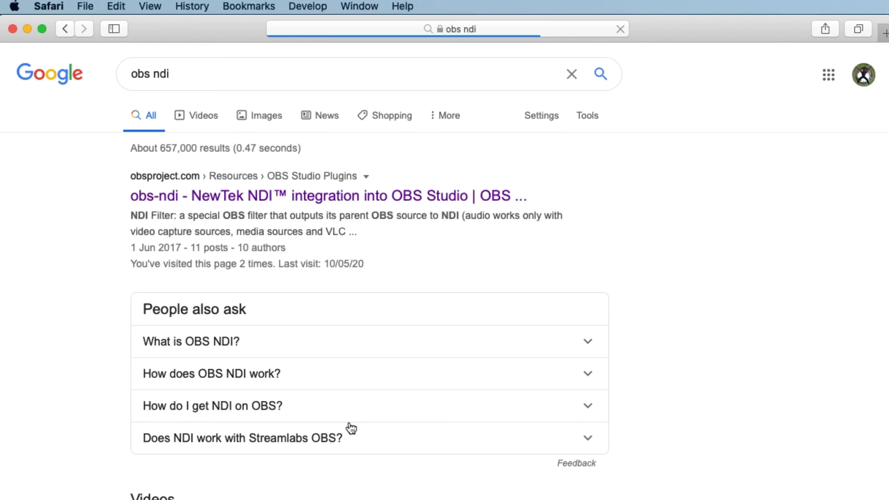
click(257, 197)
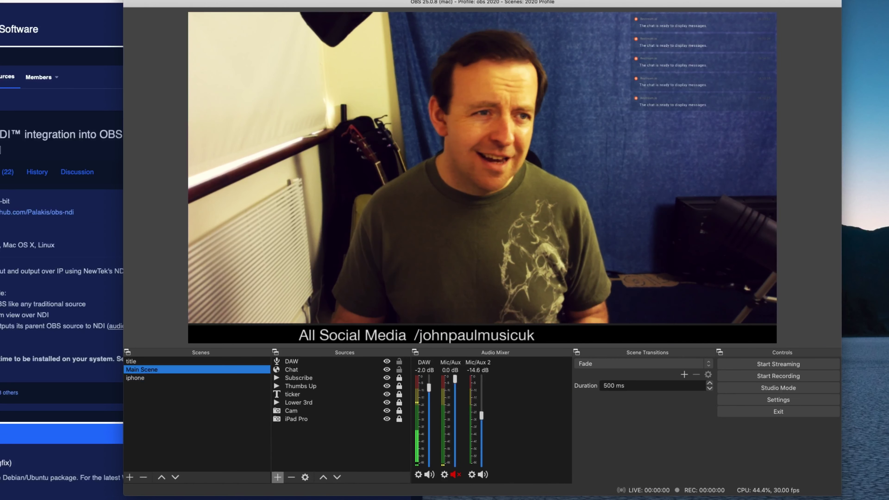
click(278, 477)
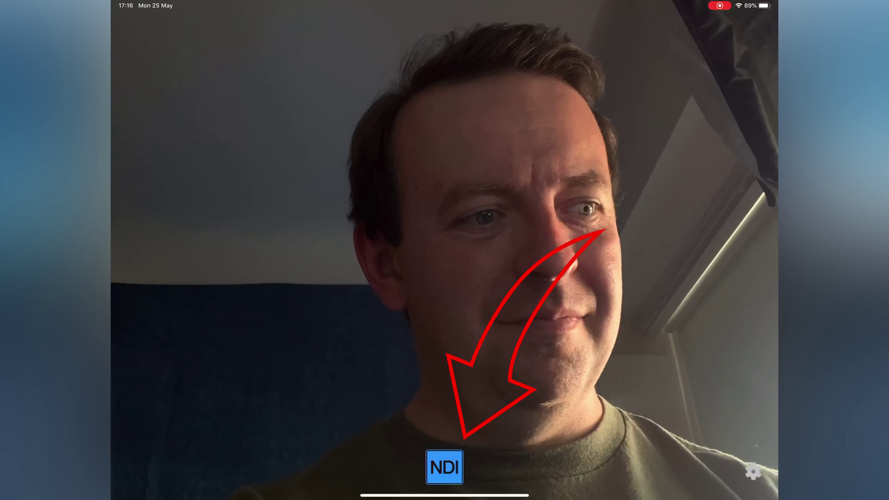
Step: Bring up the NDI HX Camera control toolbar over the live camera feed
click(444, 467)
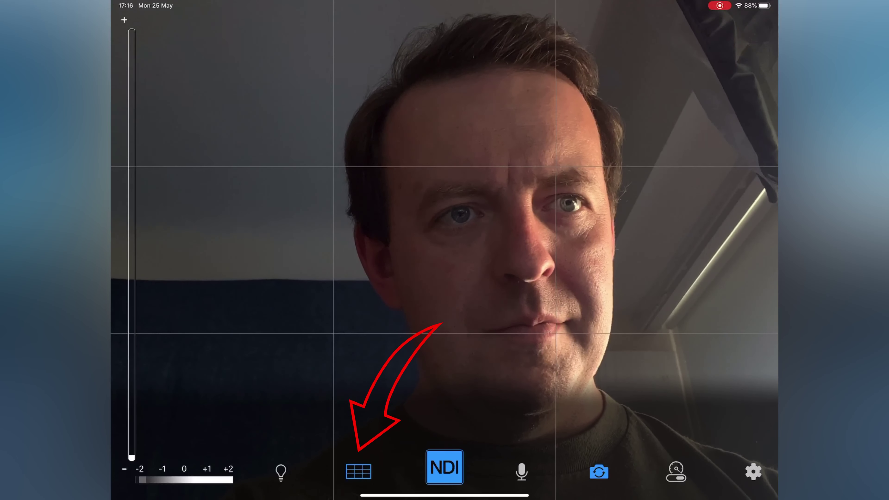
Step: Turn off the grid overlay on the NDI HX Camera view
click(358, 471)
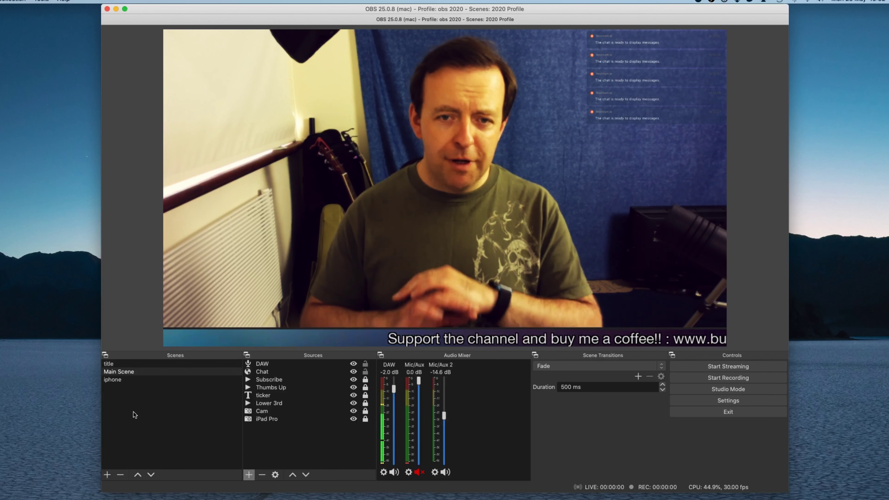
Step: Create a new scene named 'NDI'
click(107, 475)
text(NDI)
key(Return)
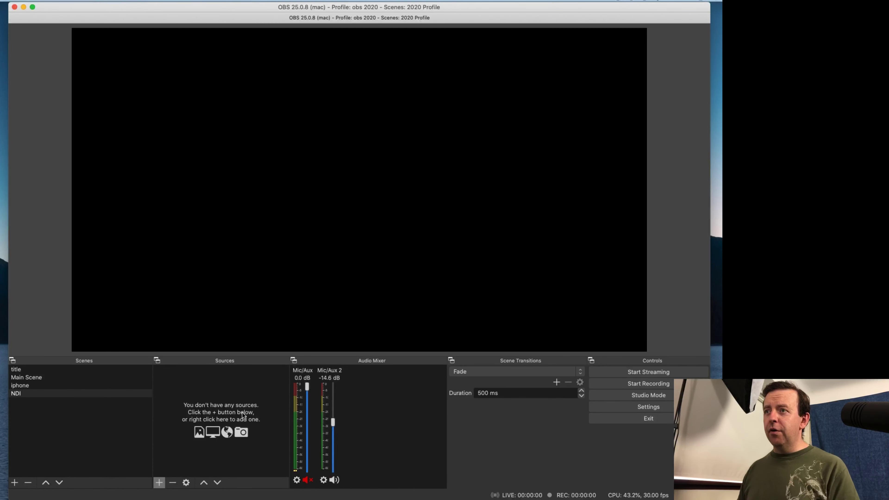
Step: Add a new NDI™ Source to the NDI scene
click(159, 482)
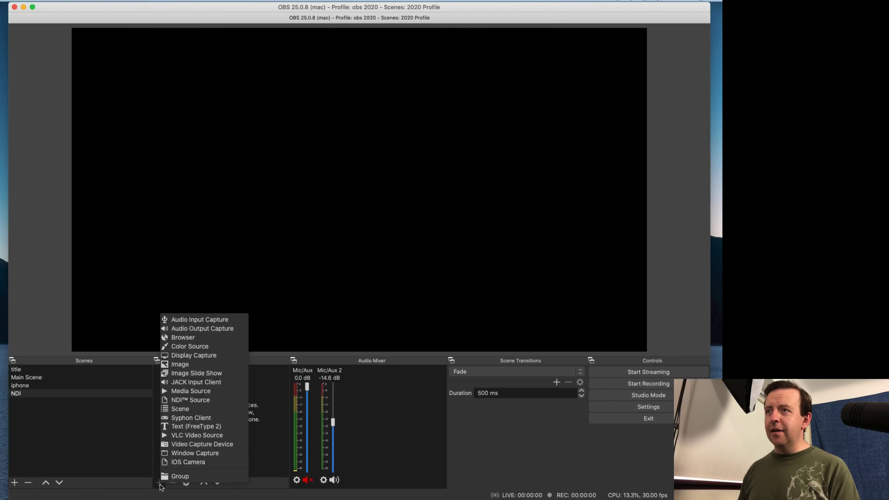
click(193, 400)
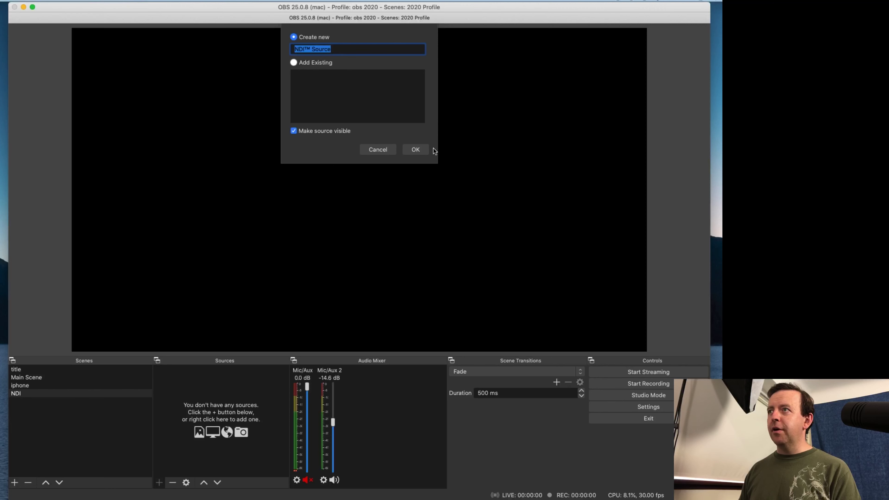
click(420, 150)
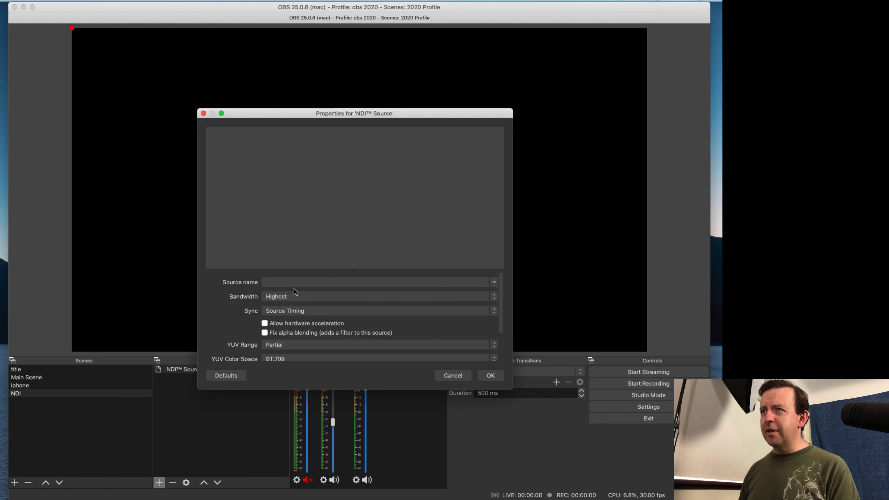
Step: Set the NDI Source to the iPad's NDI HX Camera stream, keeping Highest bandwidth and Source Timing sync
click(494, 283)
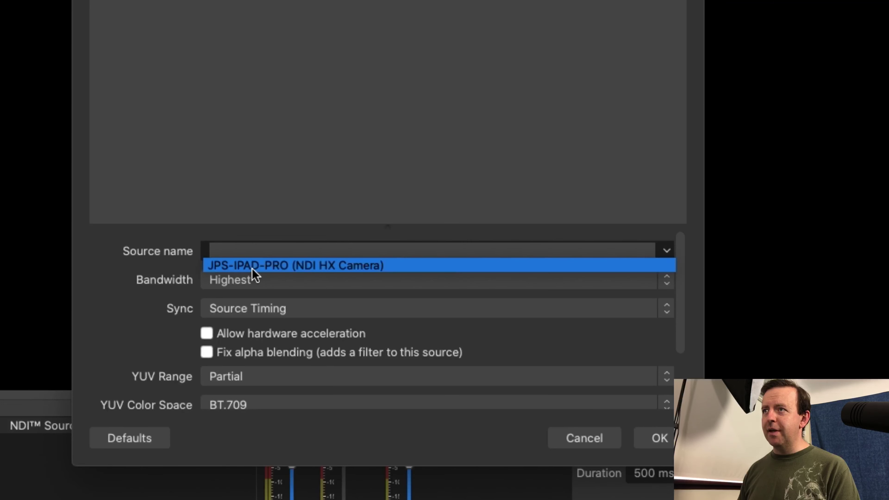
click(330, 268)
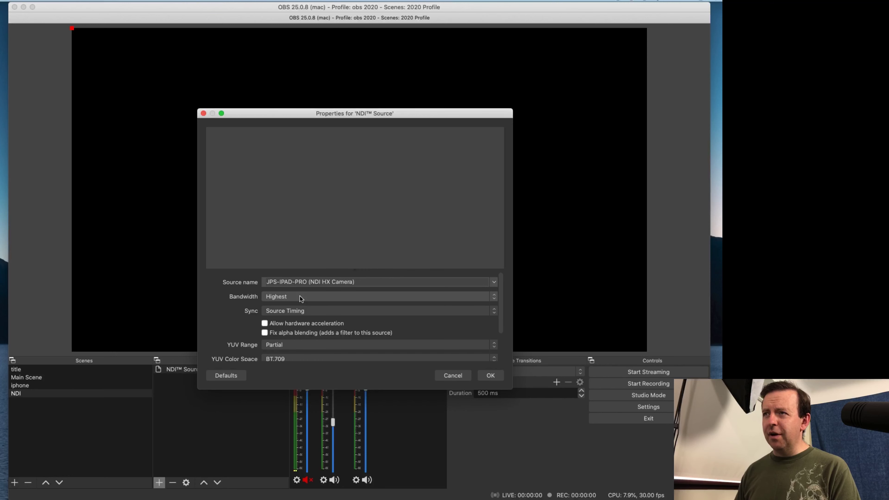
click(300, 297)
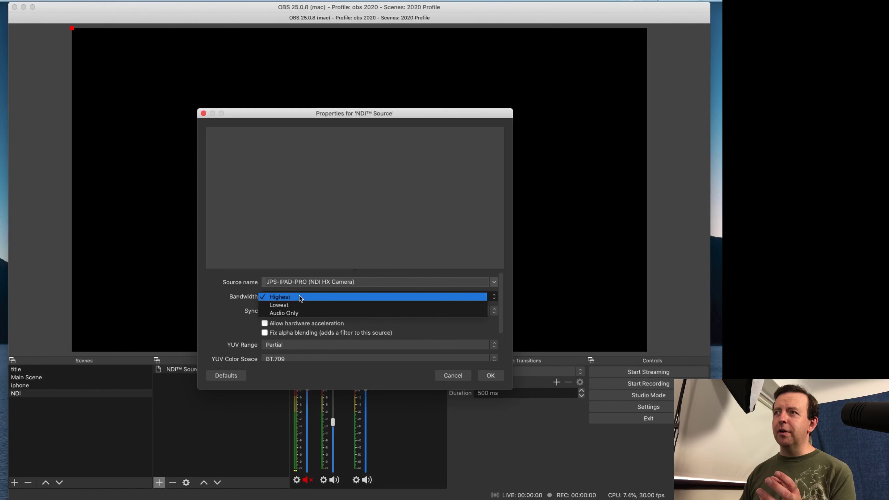
click(233, 293)
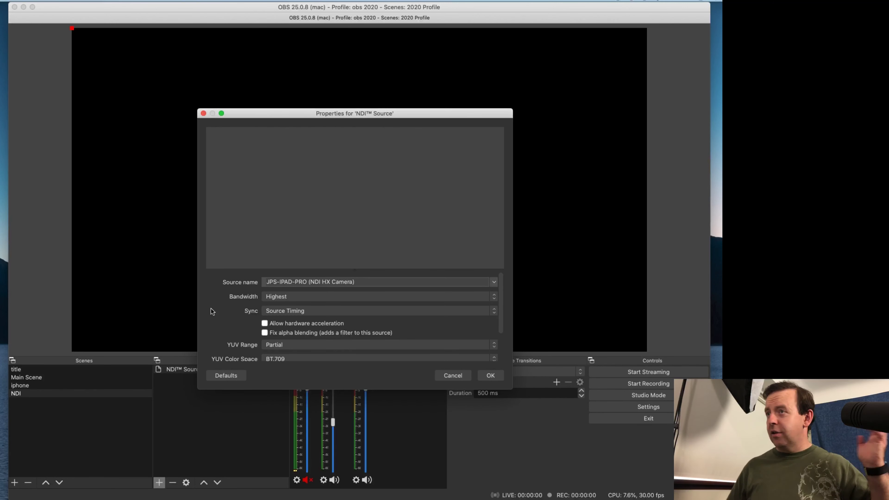
click(301, 309)
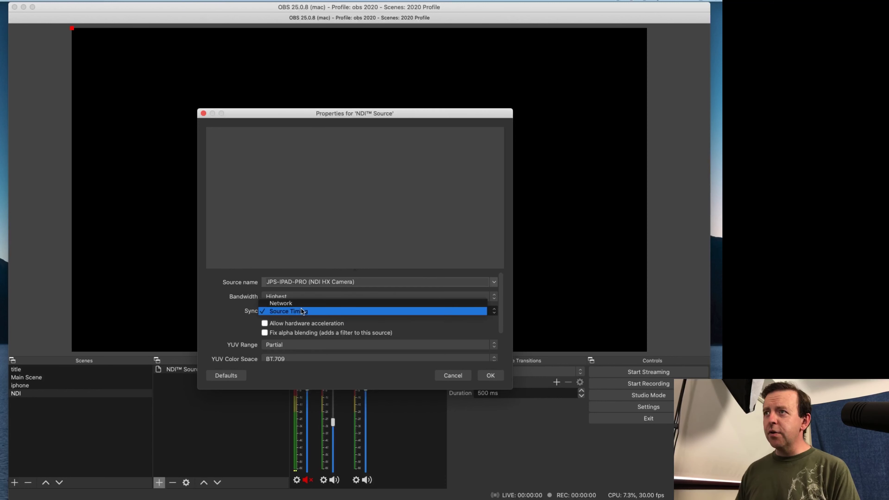
click(240, 315)
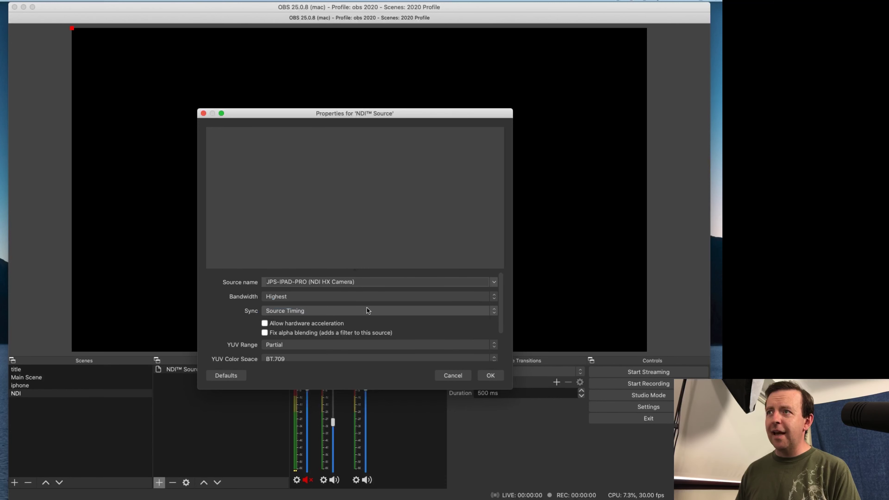
scroll(312, 328, down, 3)
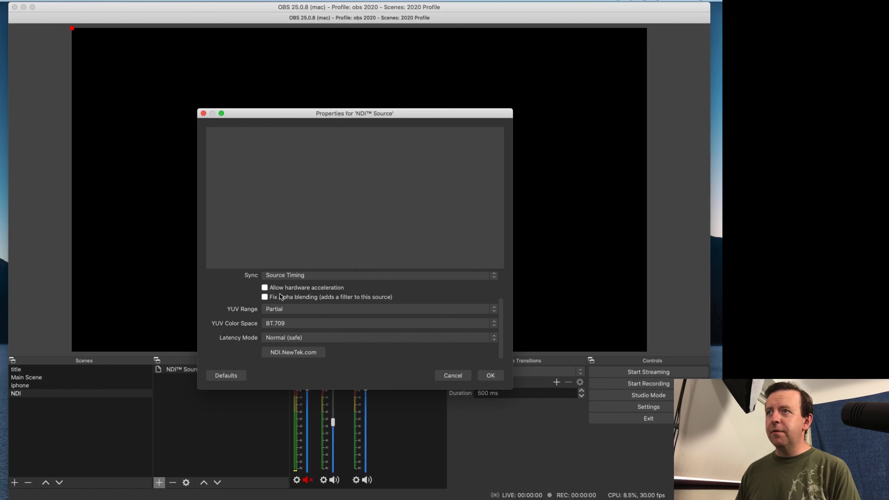
scroll(300, 320, down, 1)
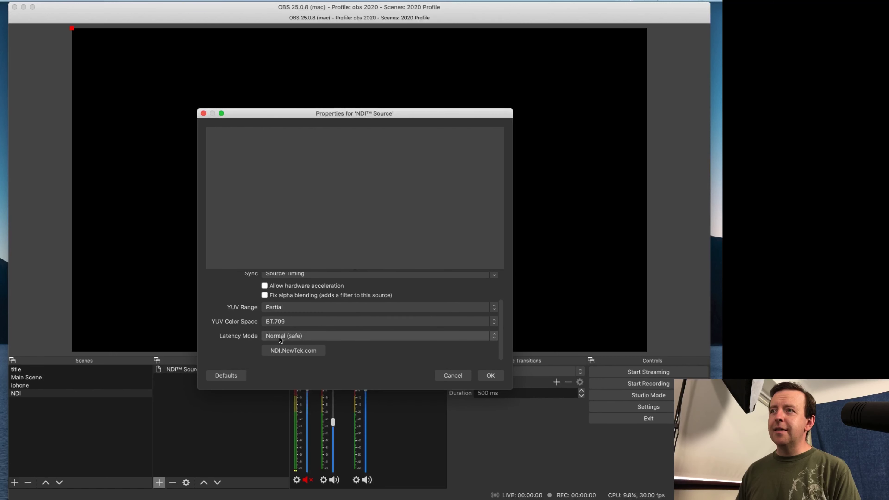
Step: Choose Low (experimental) latency and apply the NDI Source properties
click(314, 337)
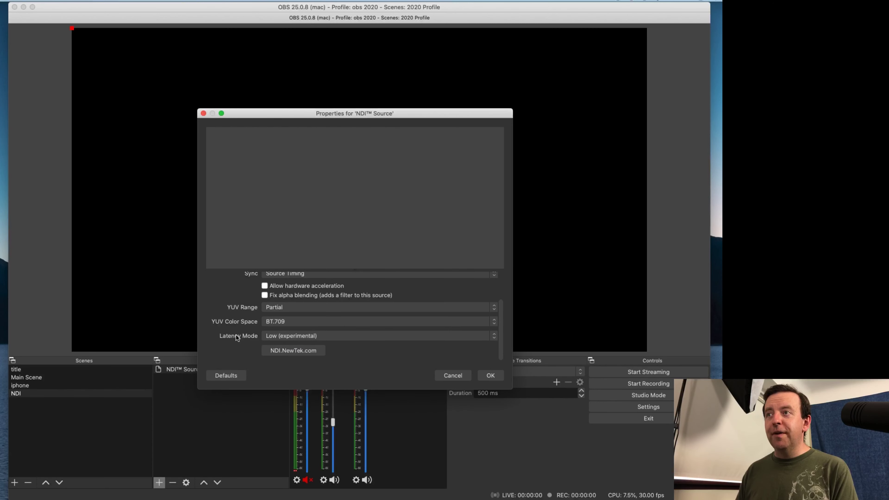
scroll(236, 337, up, 3)
click(491, 376)
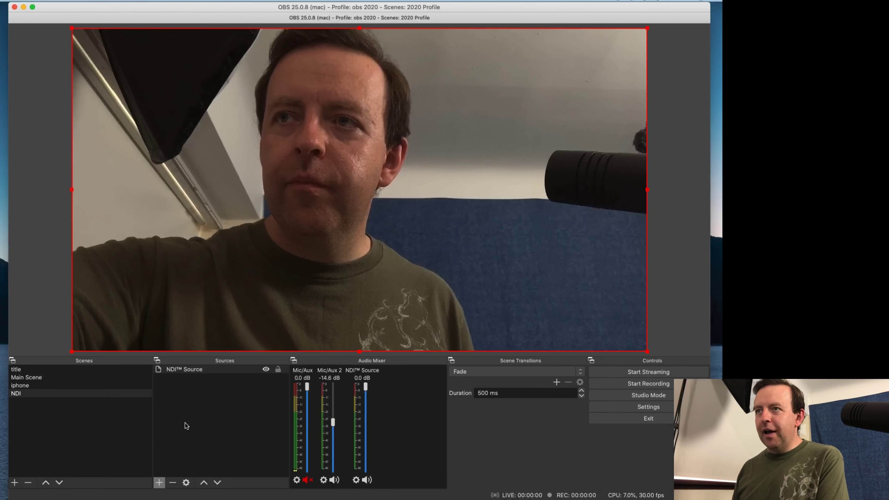
Step: Select the NDI™ Source in the NDI scene's Sources list
click(224, 369)
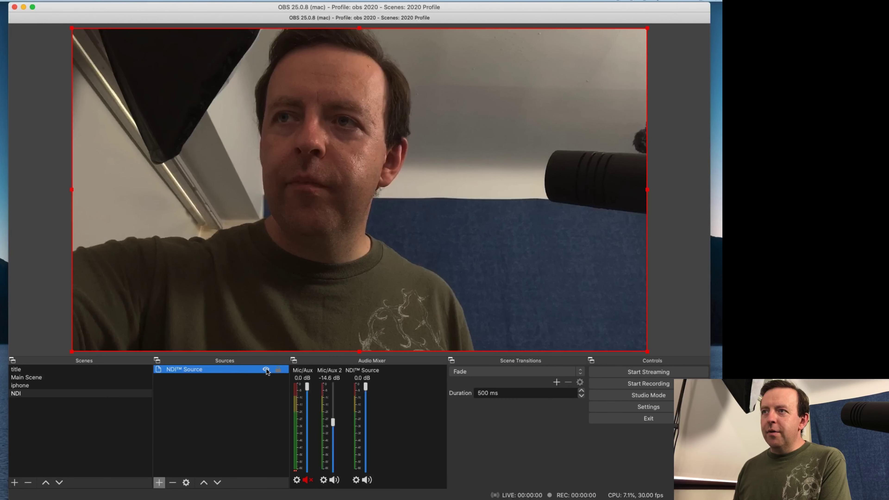
Step: Change the NDI Source name to JPS-IPAD-PRO (Display) and confirm
double_click(193, 370)
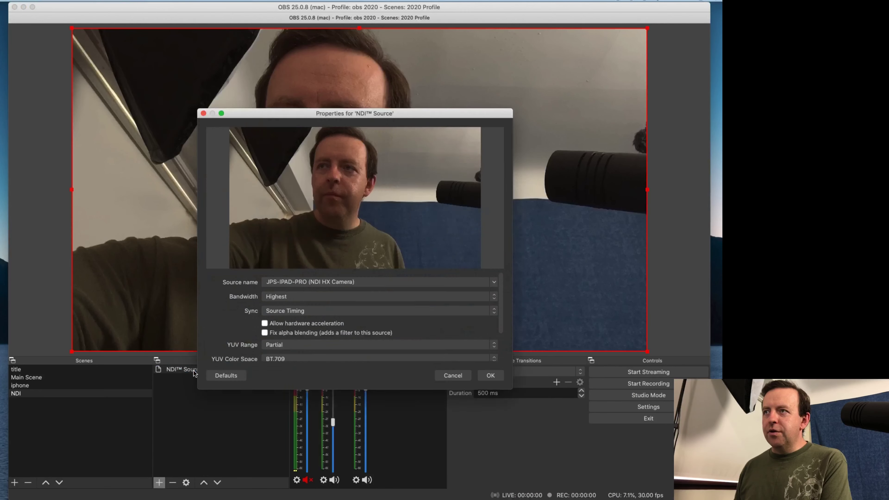
click(493, 282)
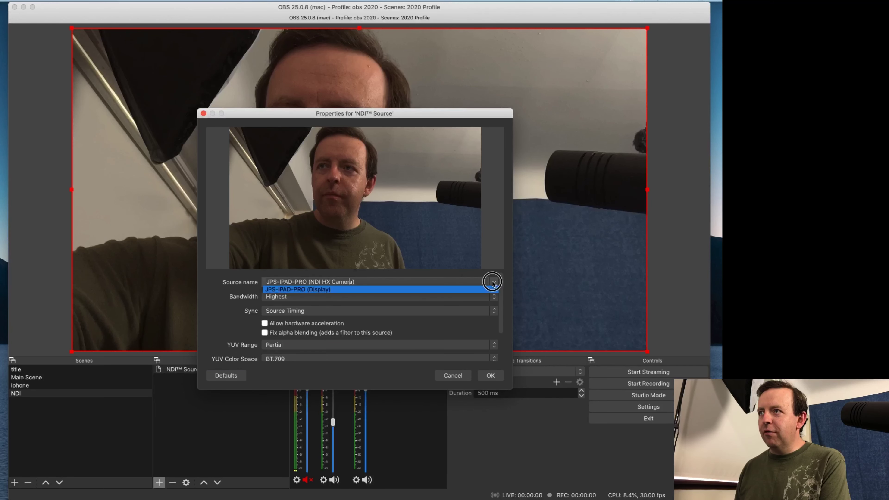
click(297, 290)
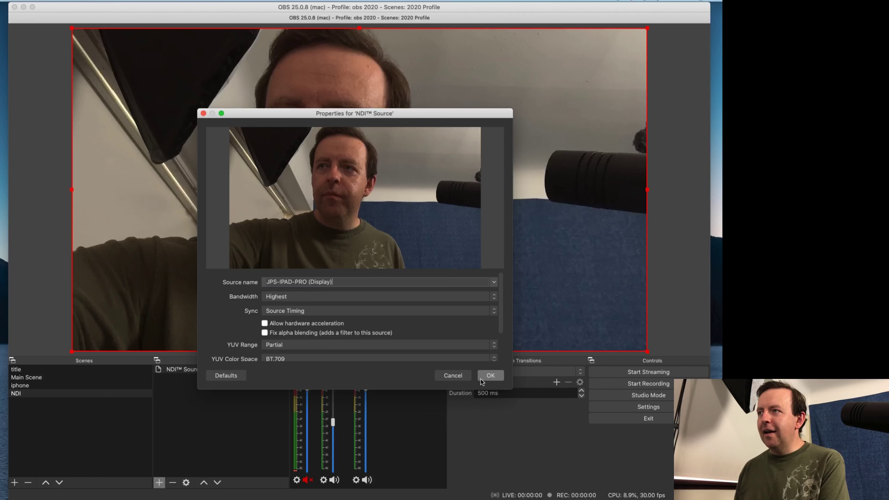
click(488, 377)
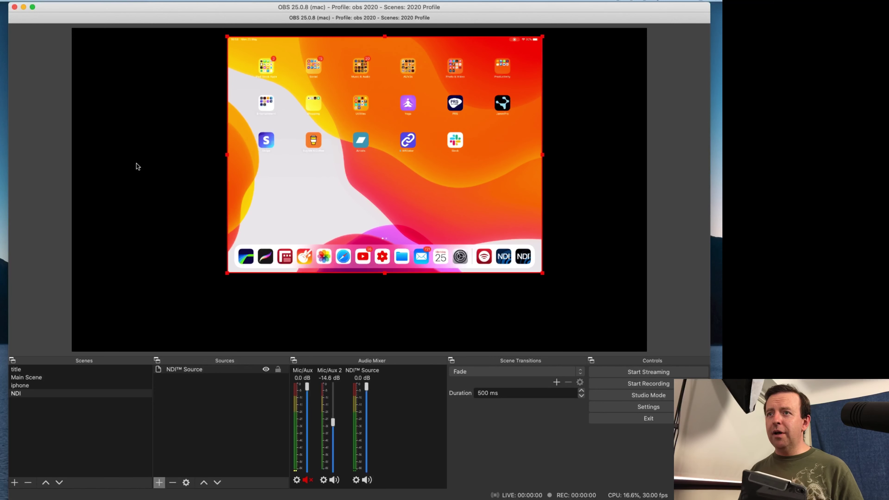
Step: Add the existing iMac Cam video capture source to the NDI scene
click(160, 482)
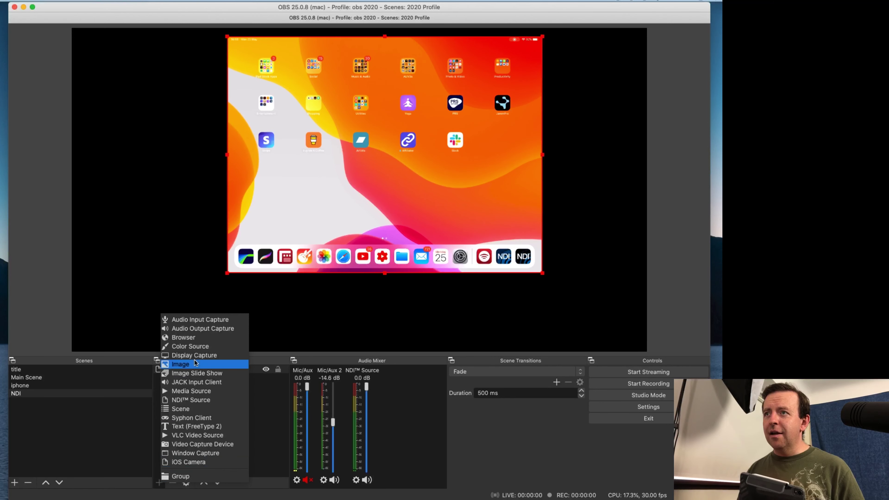
click(200, 445)
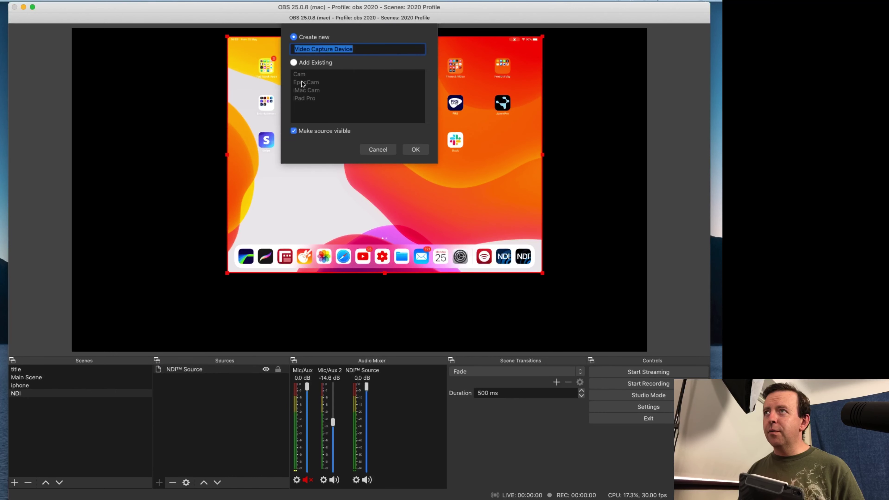
click(300, 90)
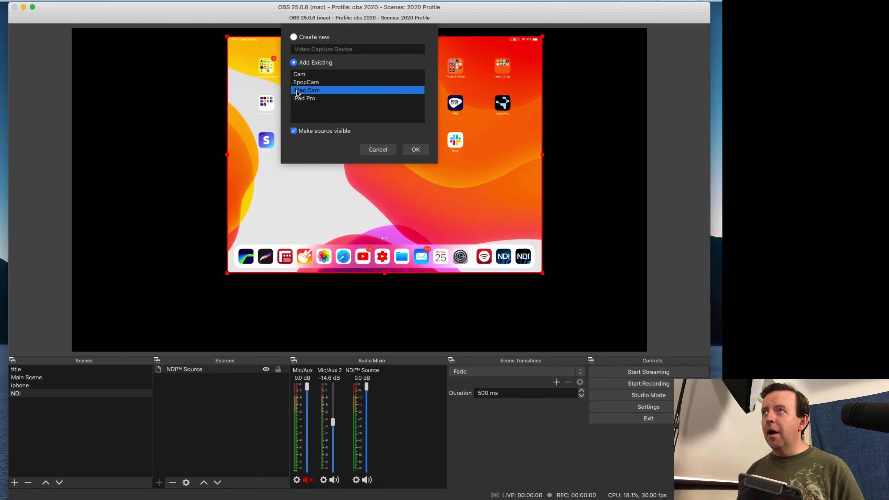
click(426, 151)
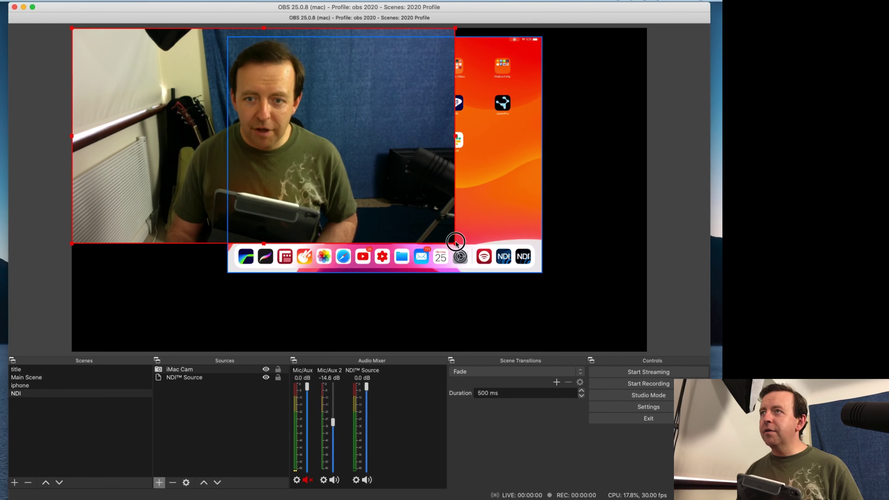
Step: Shrink the iMac Cam to the top-left and layer it behind the iPad feed, enlarged on the right
drag(455, 246, 374, 198)
click(450, 179)
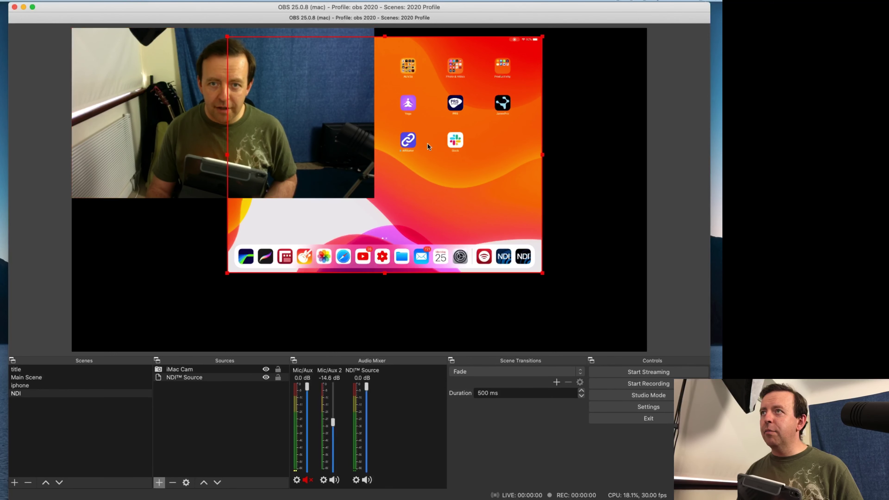
drag(188, 369, 189, 403)
drag(462, 163, 517, 155)
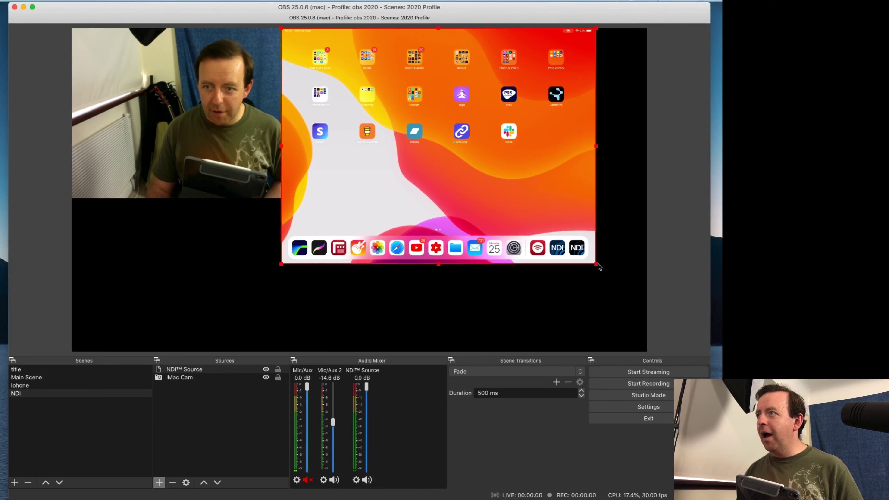
drag(599, 267, 627, 300)
click(371, 202)
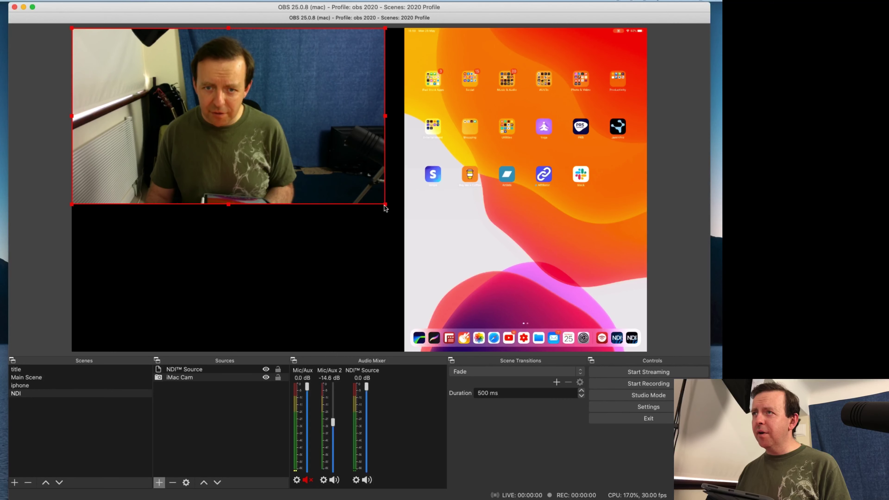
drag(385, 207, 404, 215)
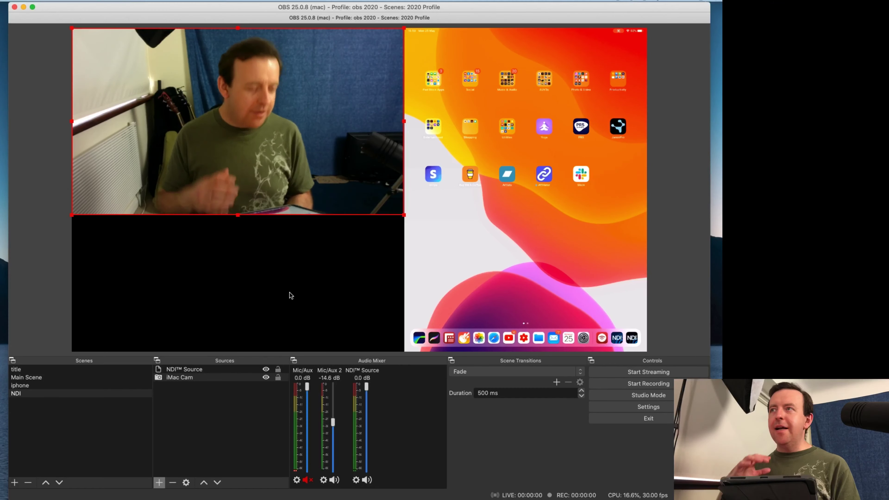
double_click(190, 369)
scroll(315, 336, down, 3)
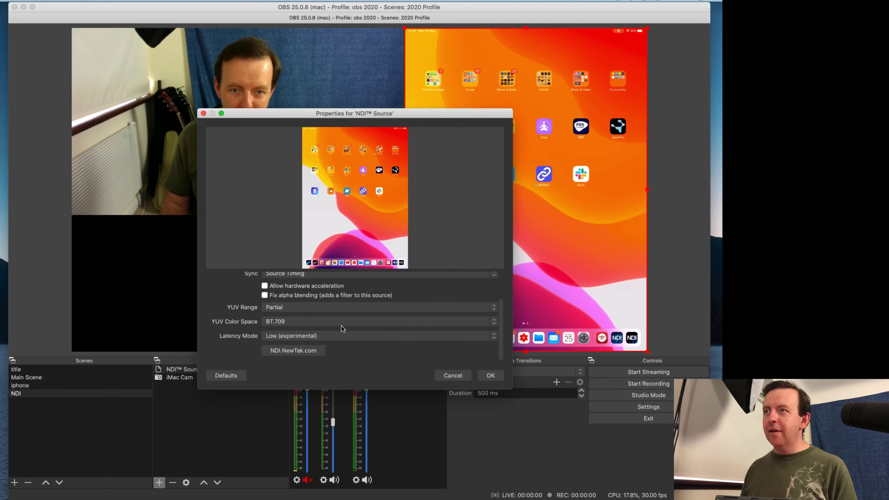
click(321, 340)
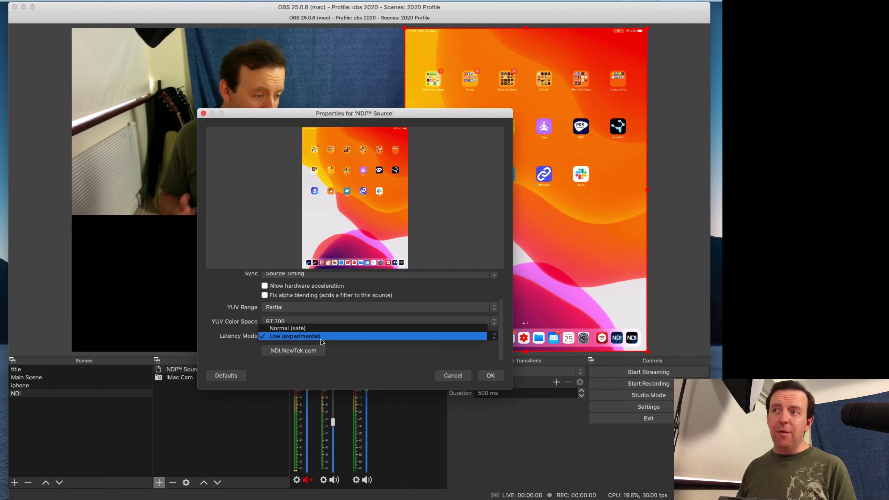
click(334, 337)
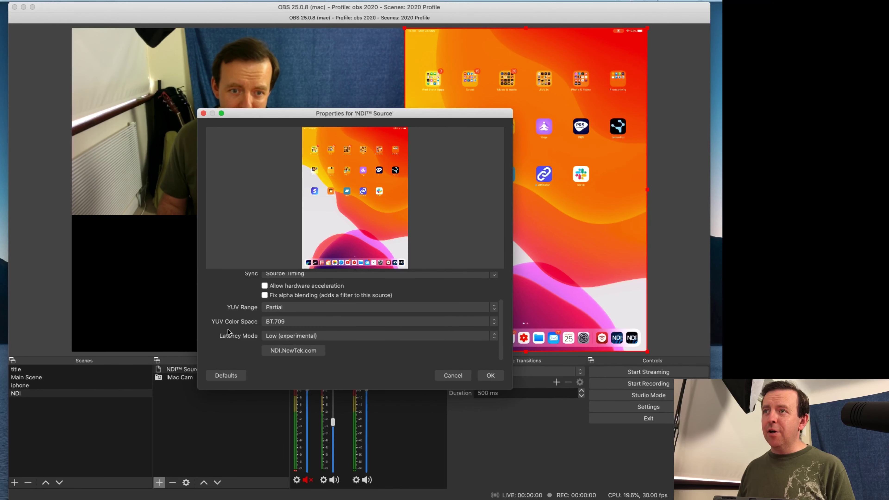
scroll(228, 334, up, 2)
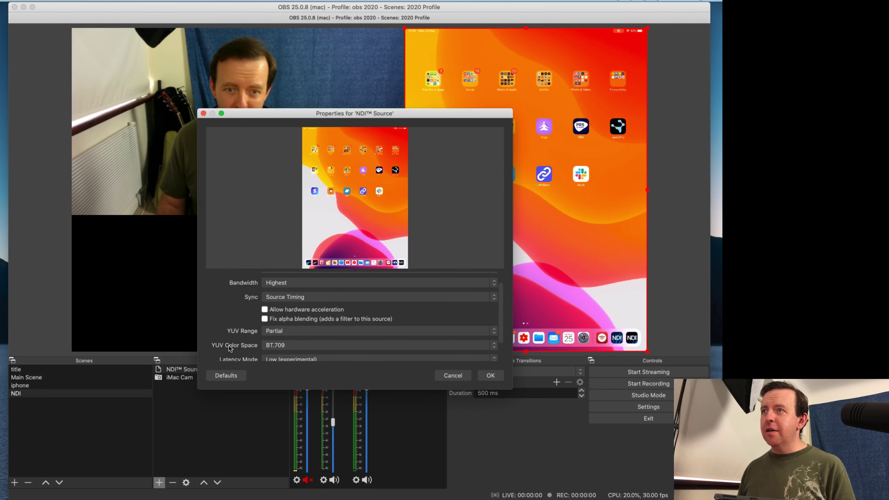
scroll(230, 347, up, 1)
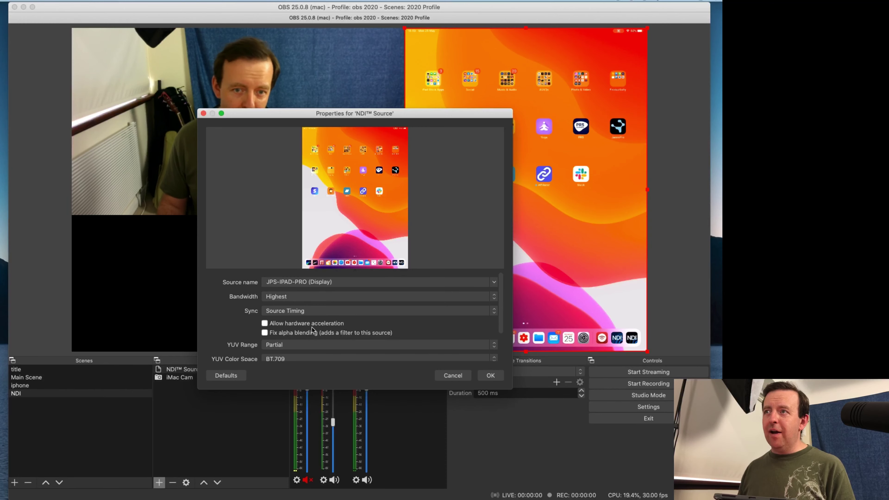
click(490, 374)
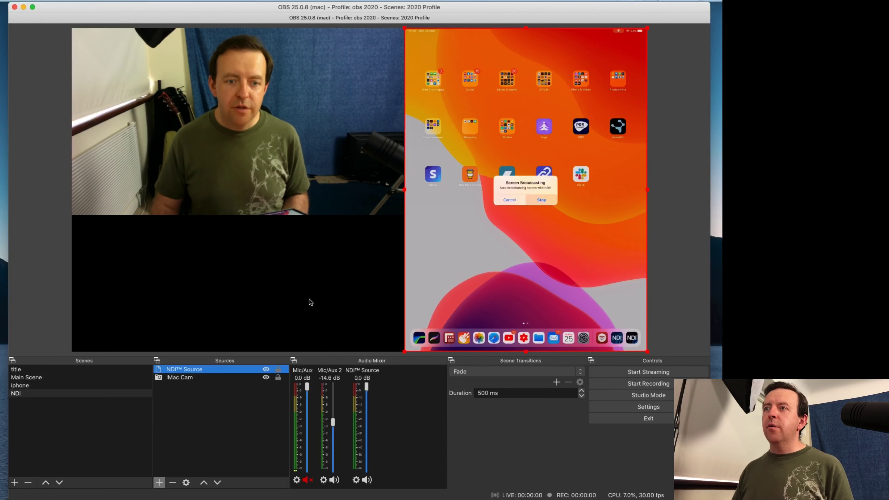
Step: Switch to the Main Scene with the webcam shot and scrolling ticker
click(23, 377)
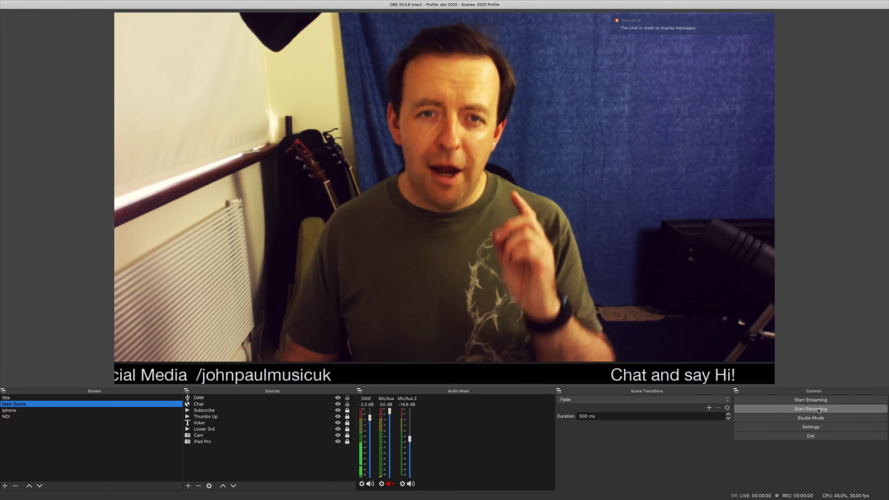
Step: Show the Settings Output page with Simple mode and mkv recordings saved to the Movies folder
click(788, 429)
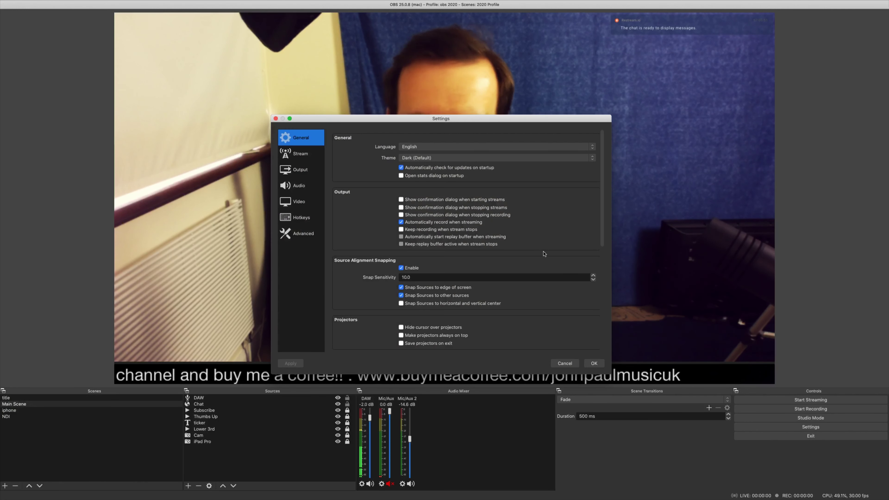
drag(387, 119, 387, 225)
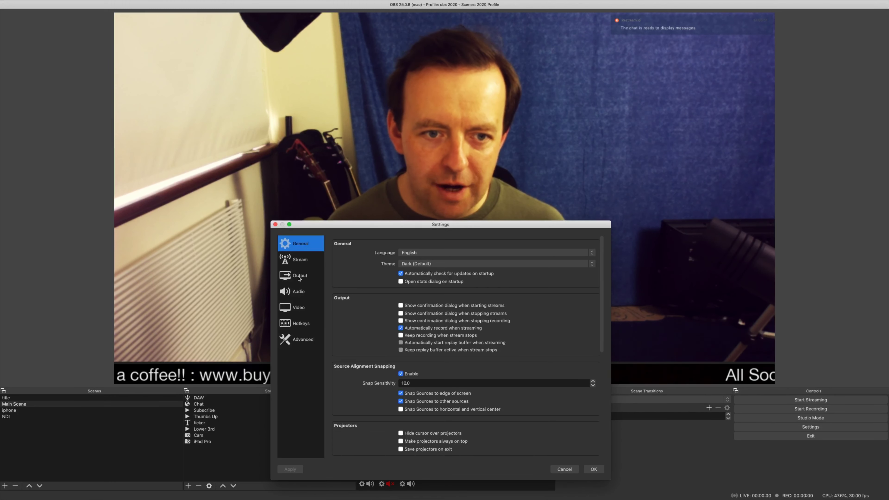
click(300, 277)
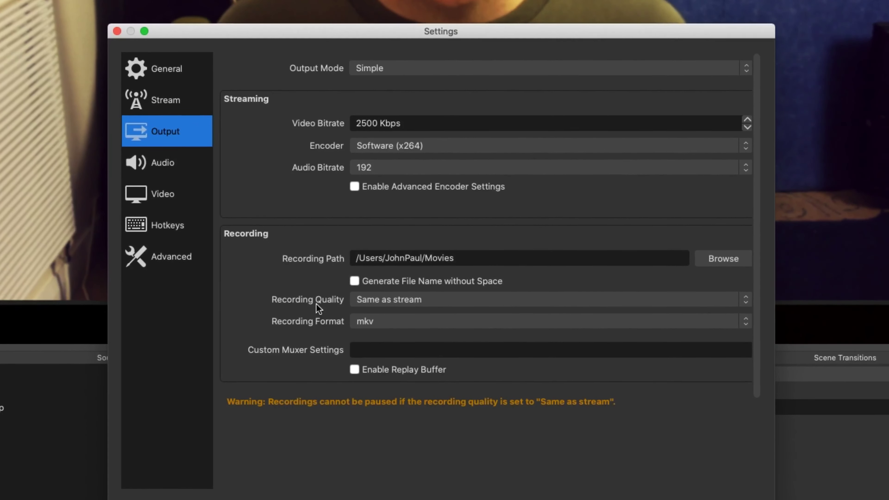
click(368, 300)
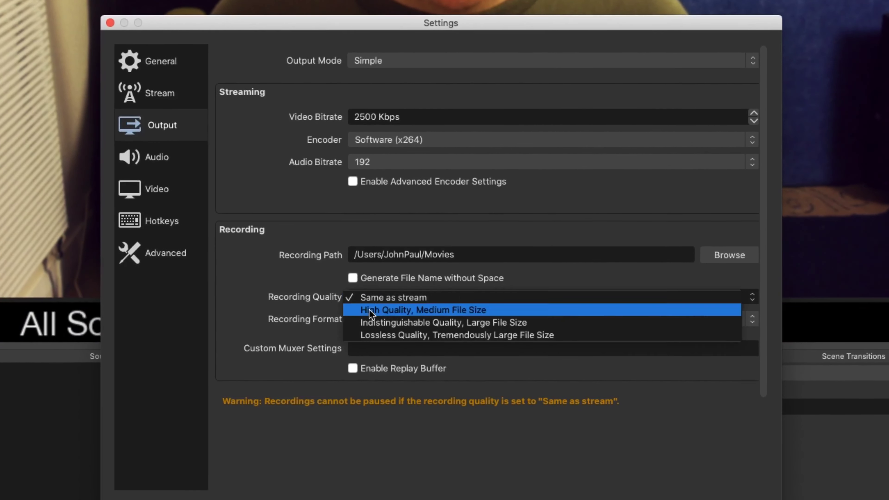
click(376, 337)
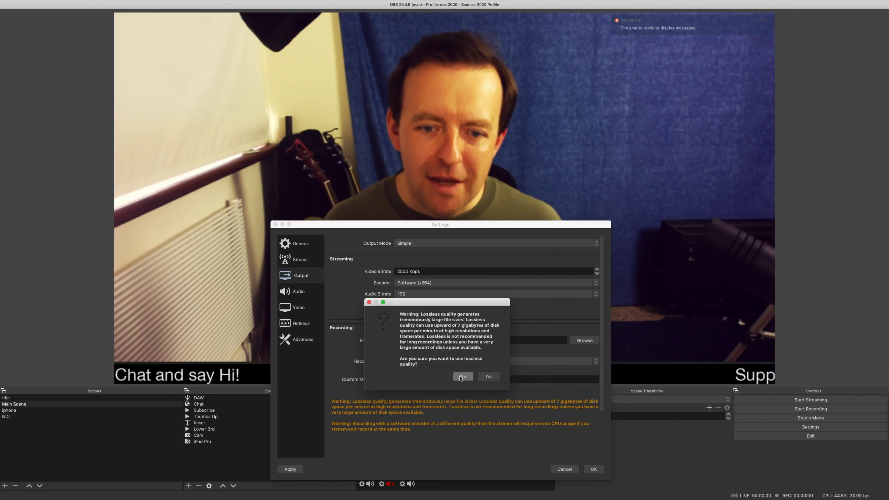
click(487, 323)
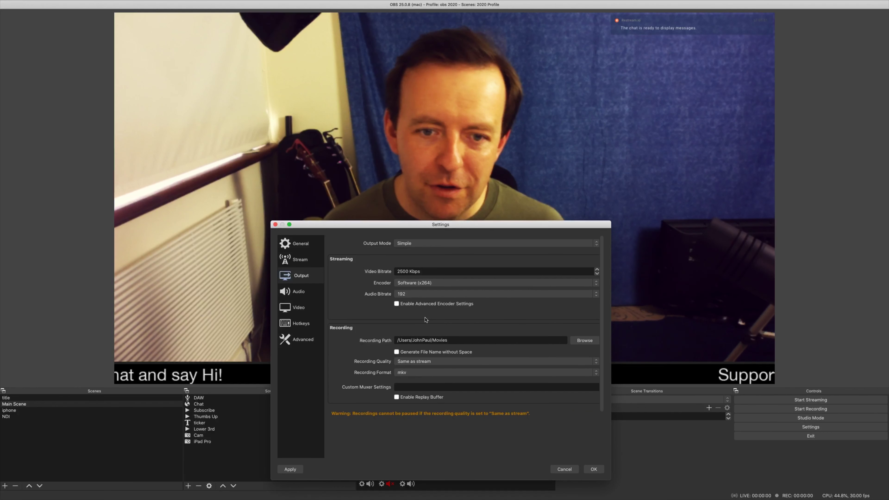
click(423, 297)
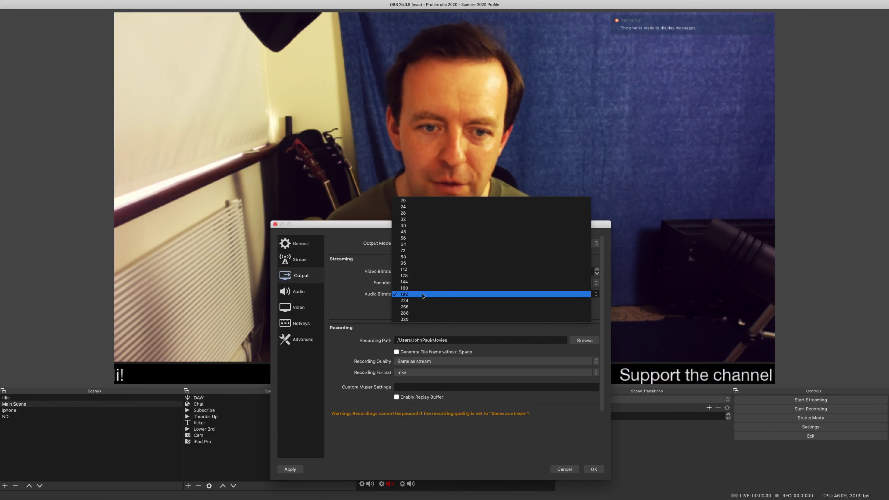
click(386, 359)
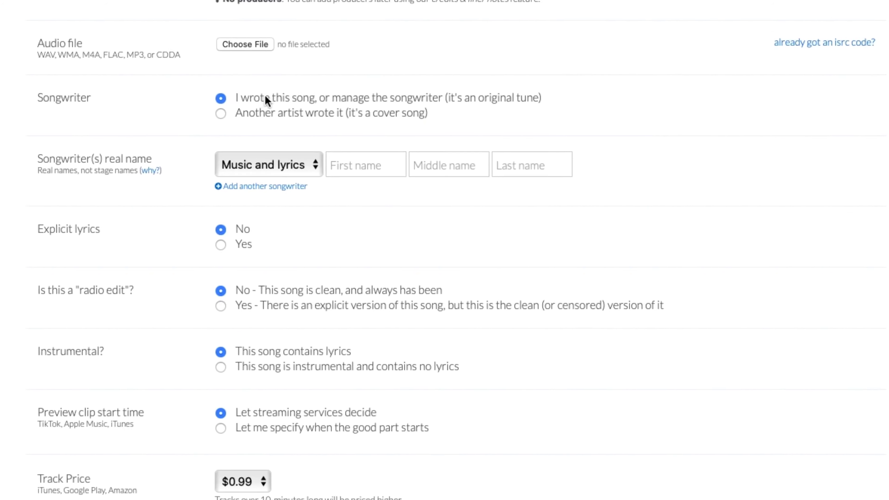
click(220, 113)
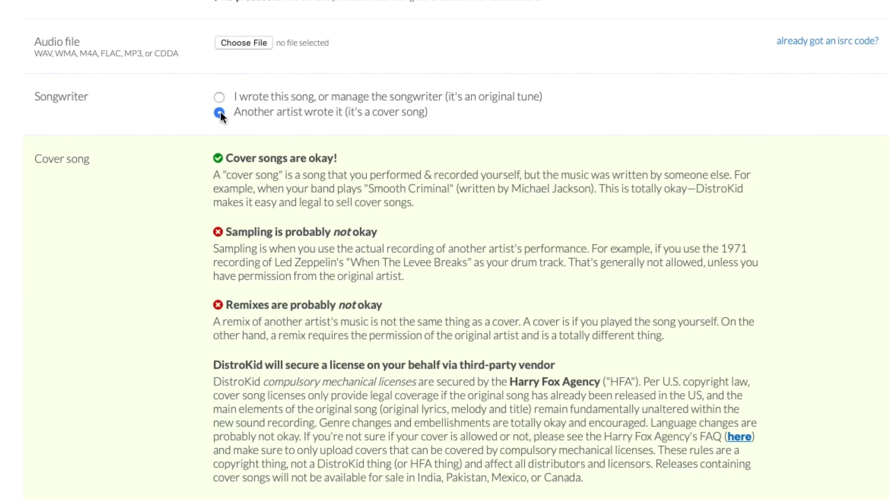